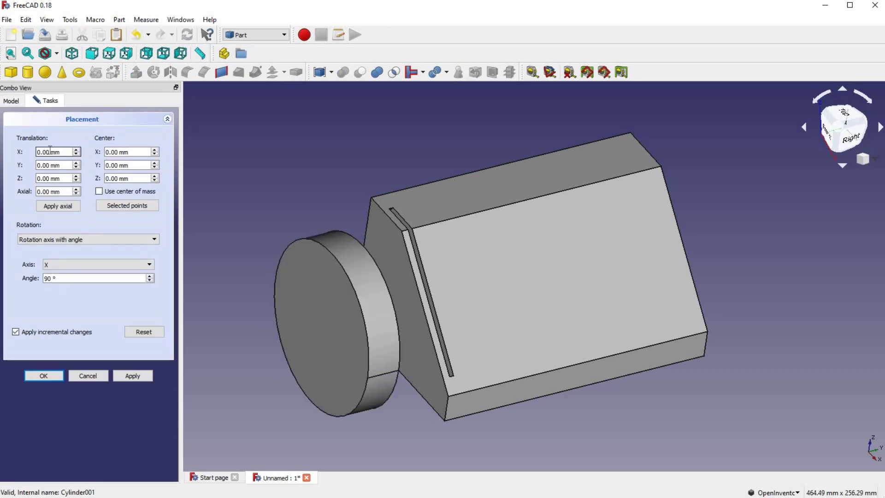
Apply a 1 mm fillet to the cylinder's Edge1 and Edge3.
text(35)
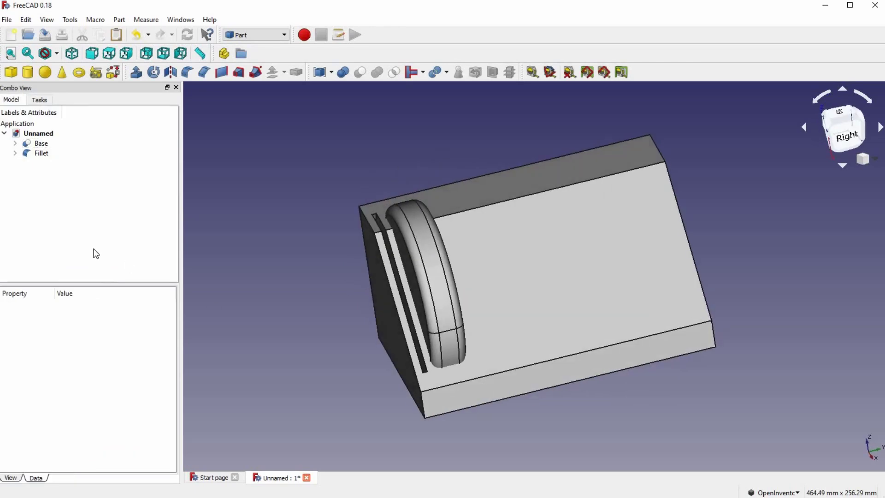
click(53, 144)
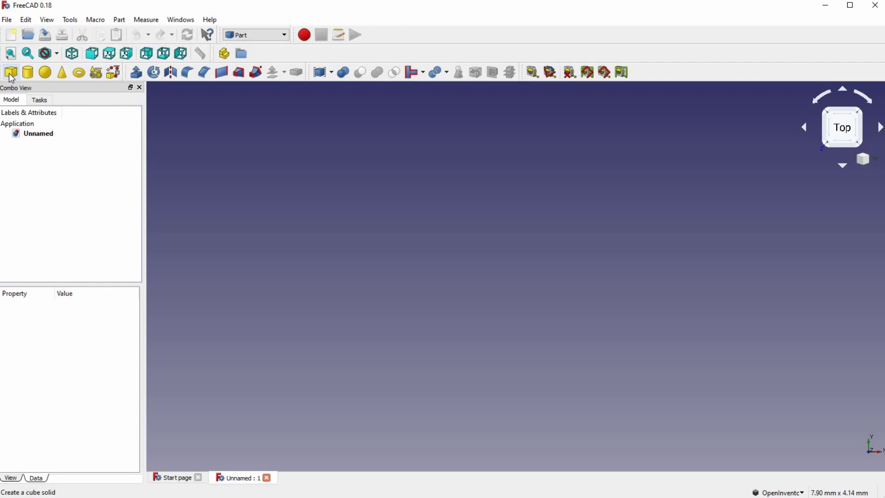
Add a 120×200×100 Part cube in isometric view and chamfer one of its edges.
key(0)
click(42, 143)
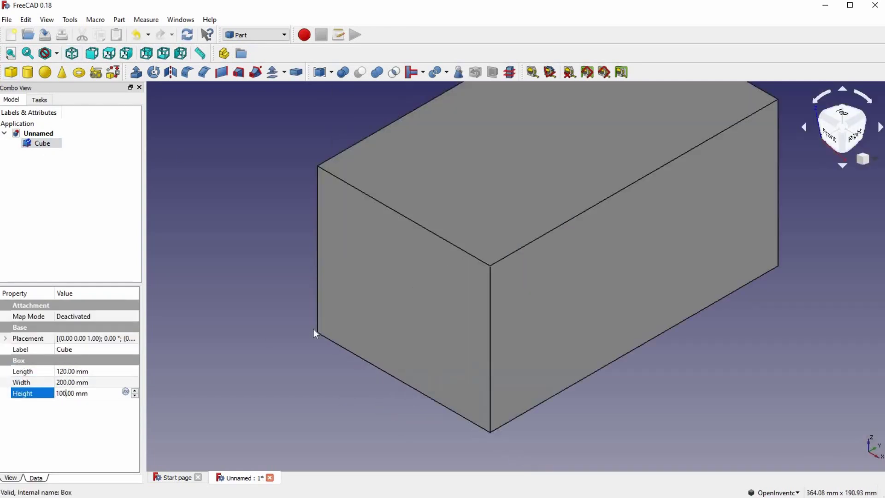
click(204, 73)
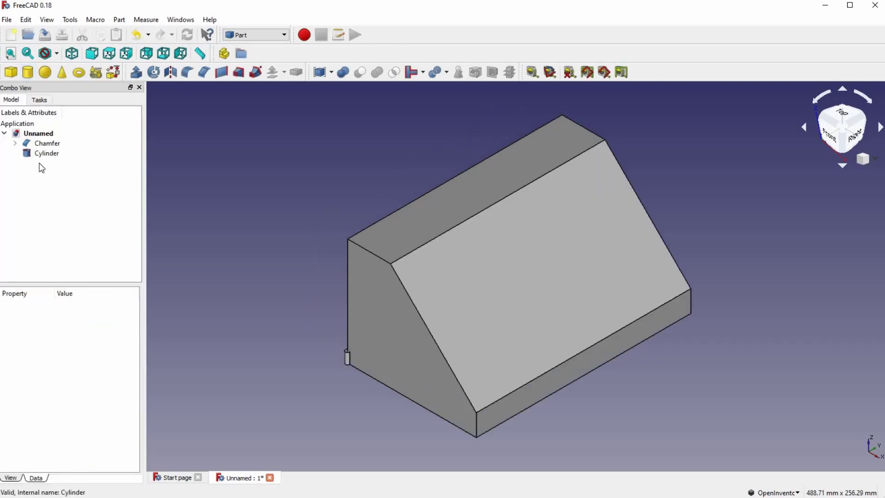
Add a 60 mm radius cylinder, rotate it 90° and nudge its Y offset by 1 mm.
click(55, 371)
text(102)
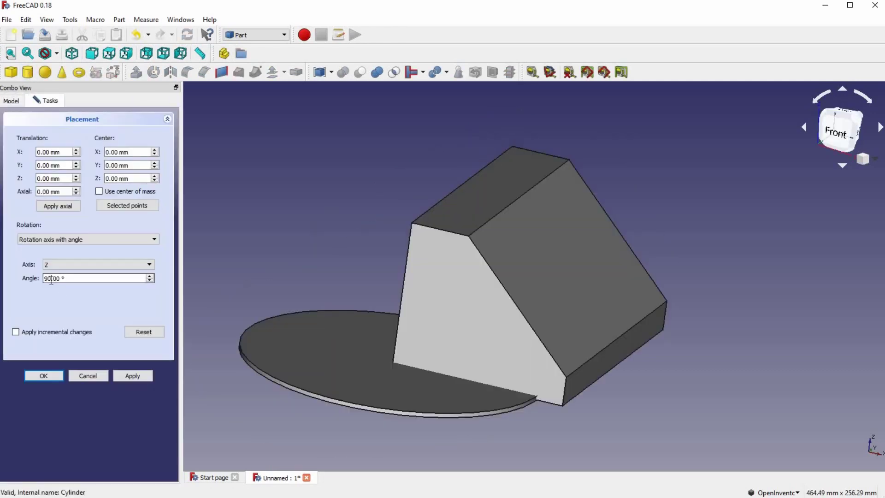
text(90)
key(Return)
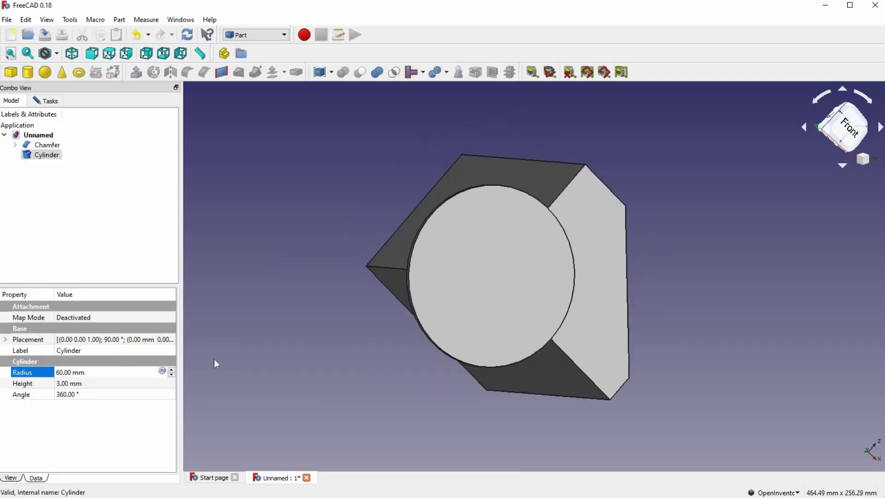
click(170, 340)
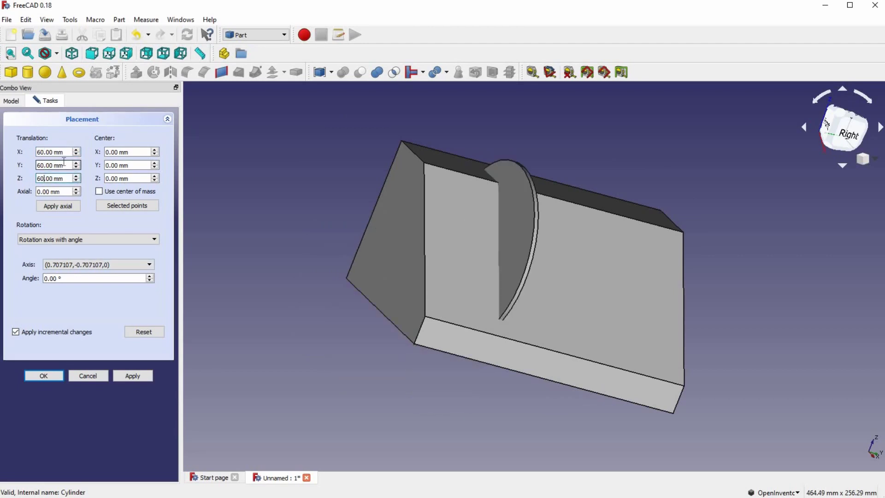
scroll(51, 165, up, 1)
key(3)
key(0)
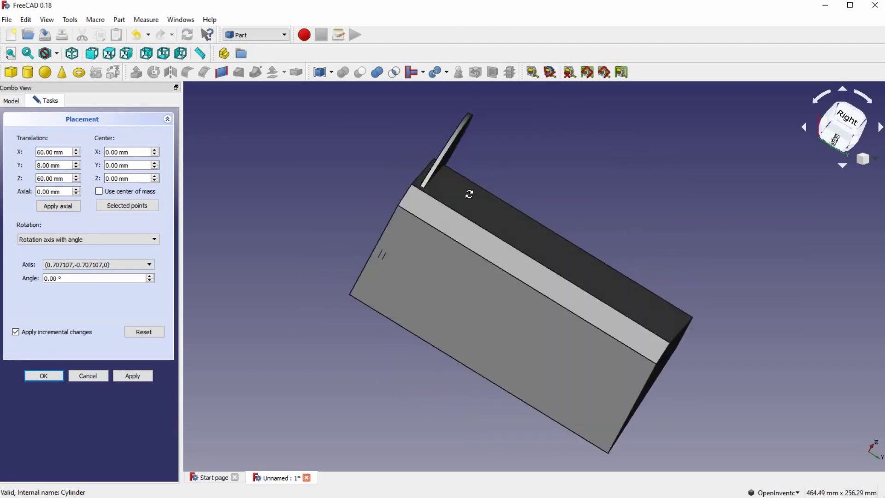
click(43, 375)
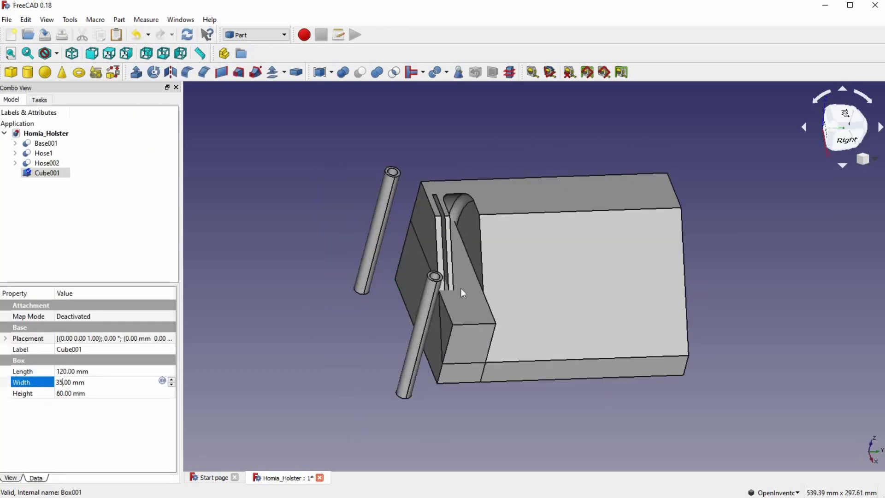
Position the new box and copy the fillet with its dependencies to add side cylinders.
middle_drag(462, 292, 420, 264)
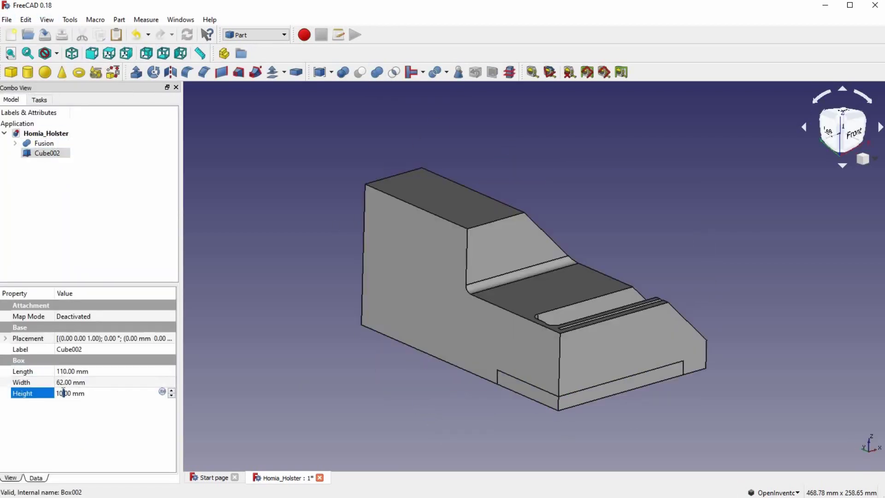
click(67, 343)
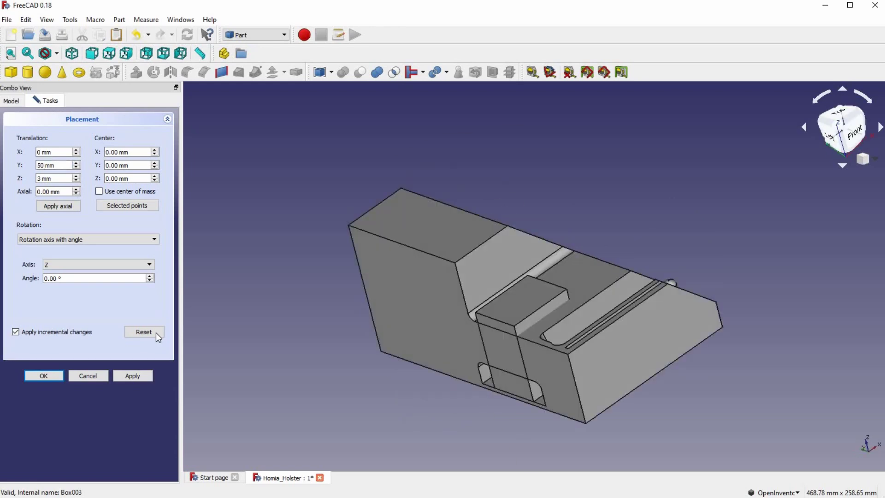
right_click(538, 275)
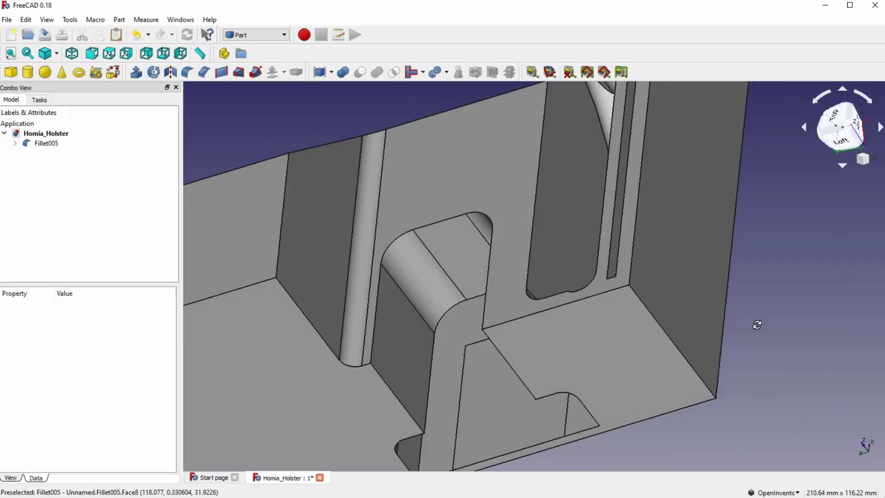
middle_drag(757, 325, 624, 332)
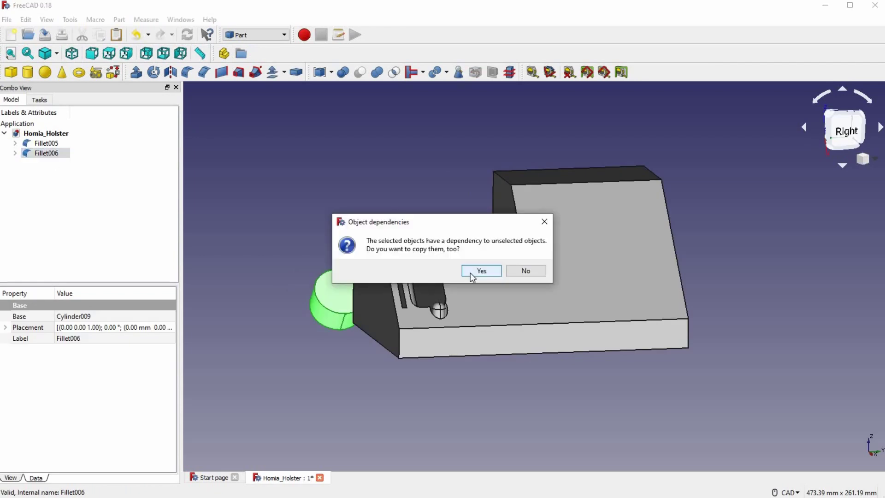
click(480, 271)
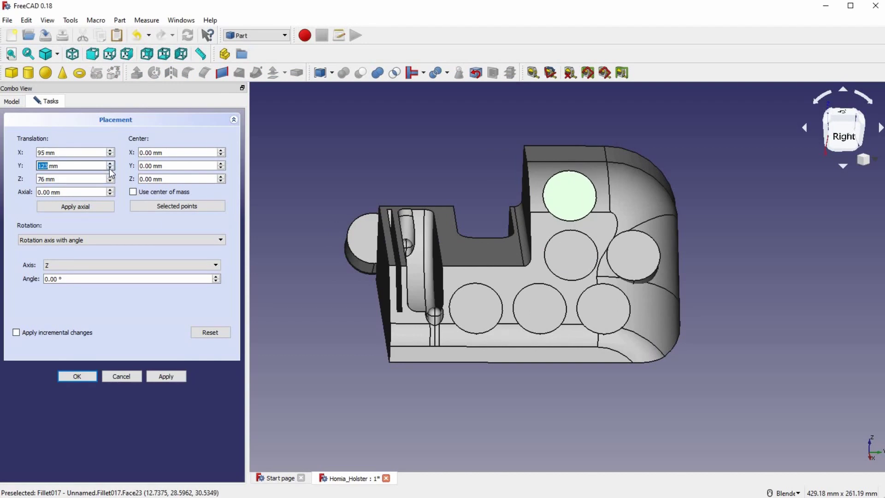
Select the Fillet009 cylinder and Fillet017 solid, then inspect the holster's side holes.
click(51, 173)
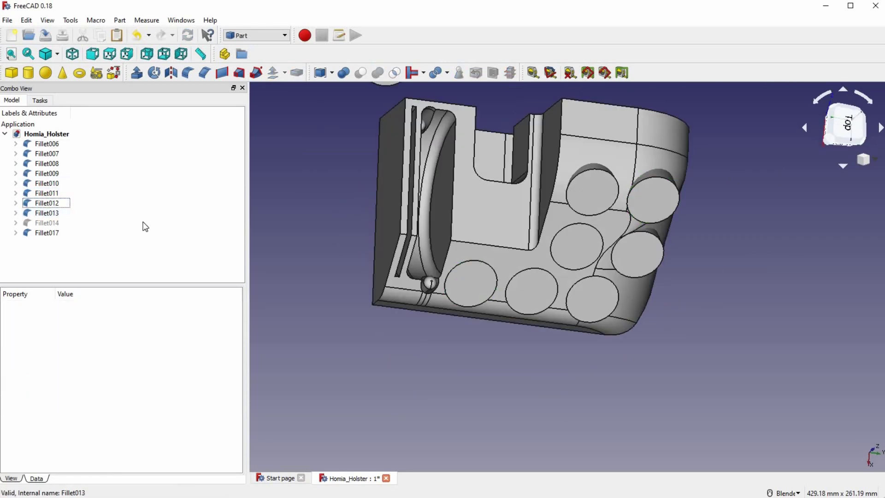
click(46, 233)
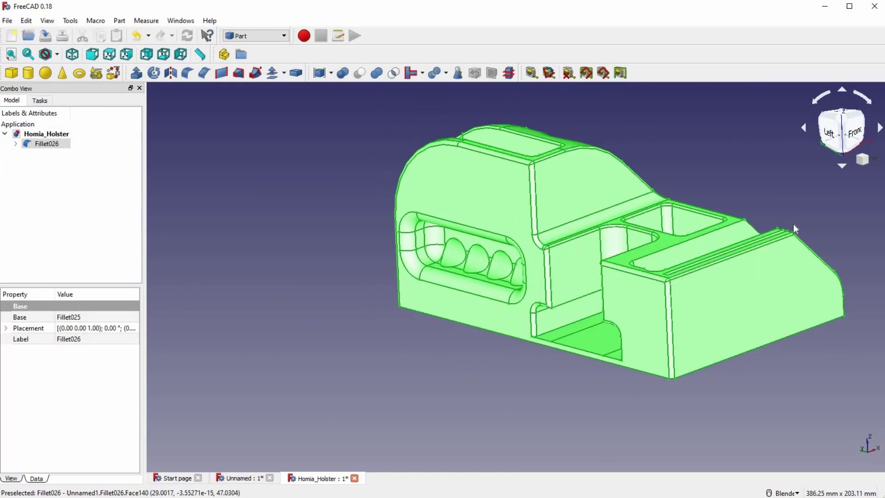
middle_drag(794, 229, 612, 395)
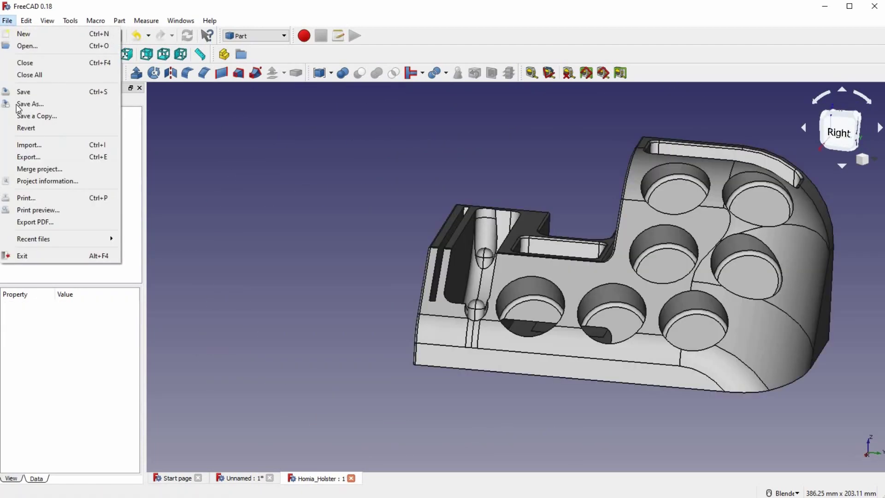
Export the final Fillet026 body as Homia_Holster_V1.stl.
click(27, 158)
click(506, 270)
click(47, 143)
click(7, 20)
click(28, 158)
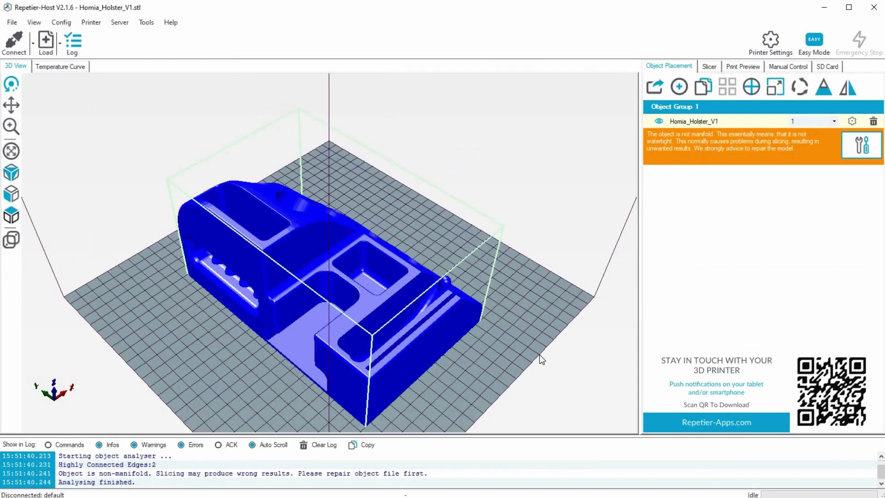
Inspect the loaded holster in Repetier-Host and repair it to be manifold.
drag(540, 358, 458, 316)
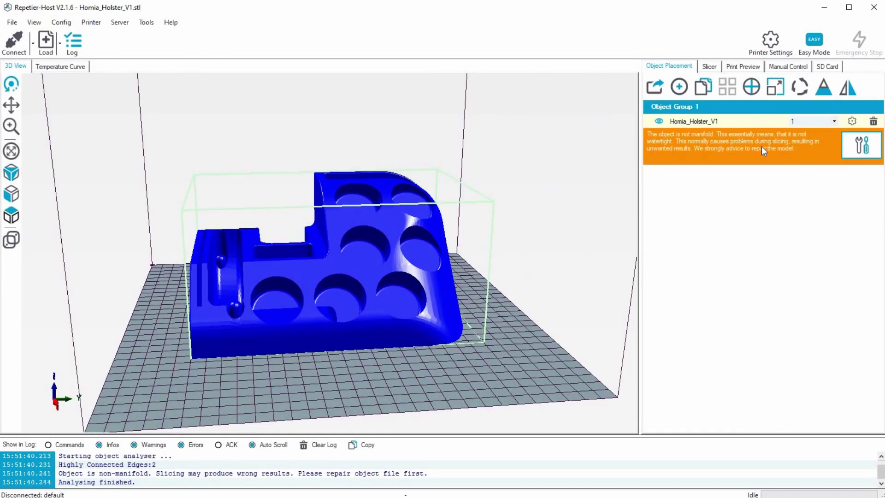
drag(344, 240, 339, 201)
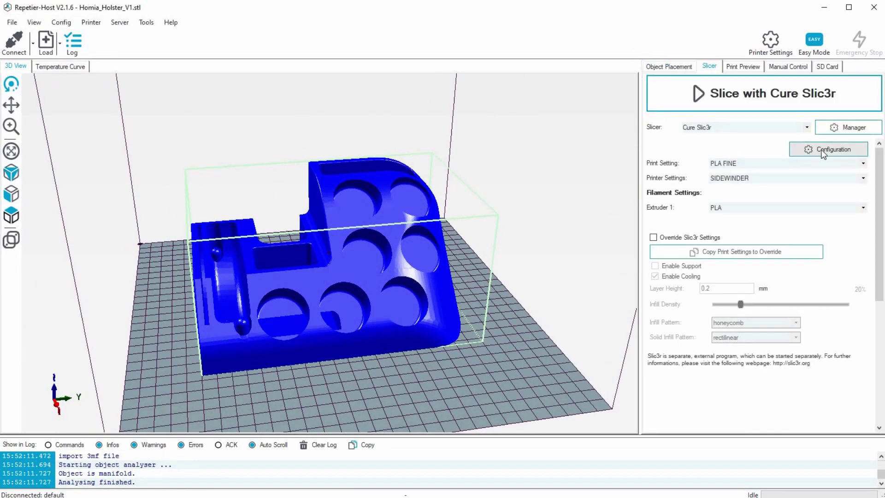
click(821, 150)
Set layer height 0.3 mm, fill density 5% and enable support material generation.
key(ctrl+2)
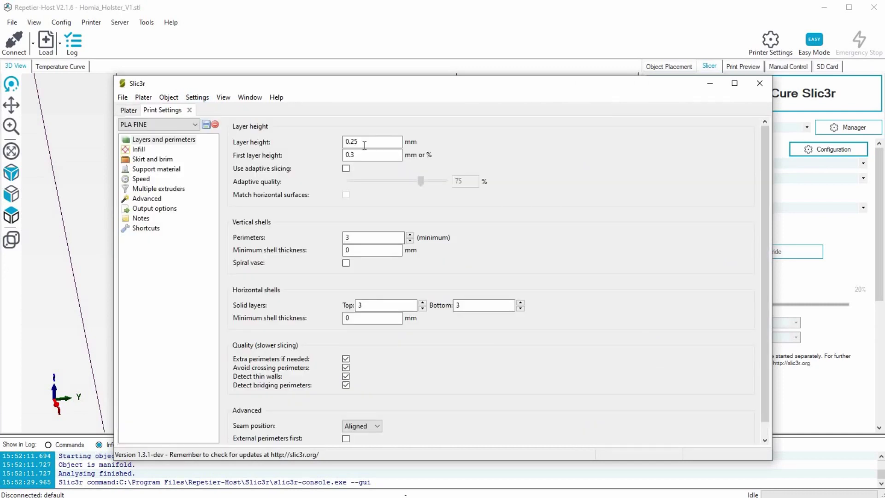
double_click(369, 141)
text(0.3)
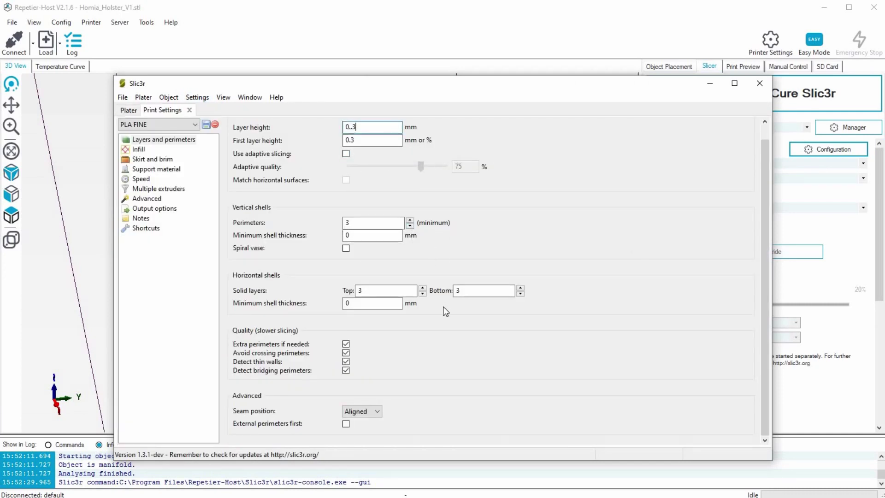
click(138, 149)
click(370, 142)
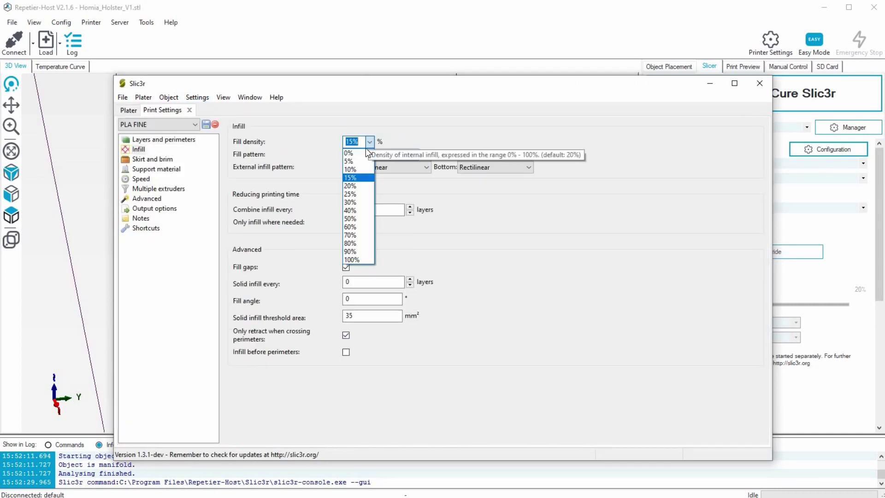
click(364, 161)
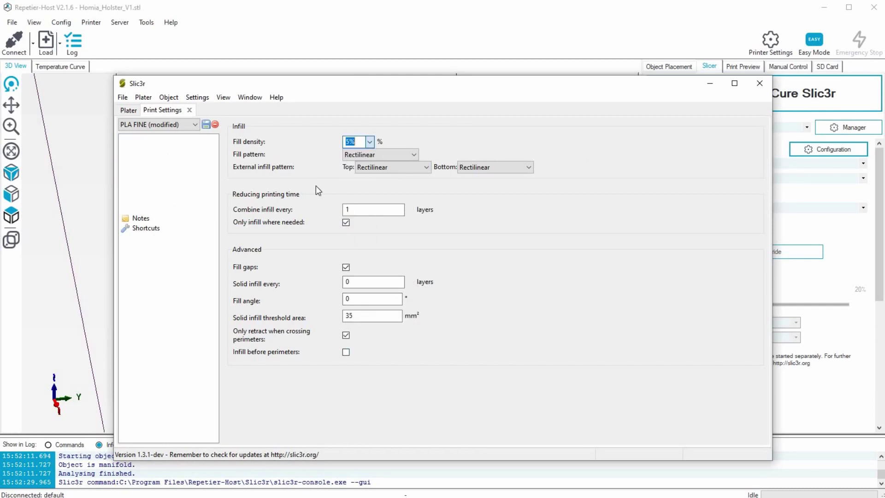
click(153, 169)
click(346, 142)
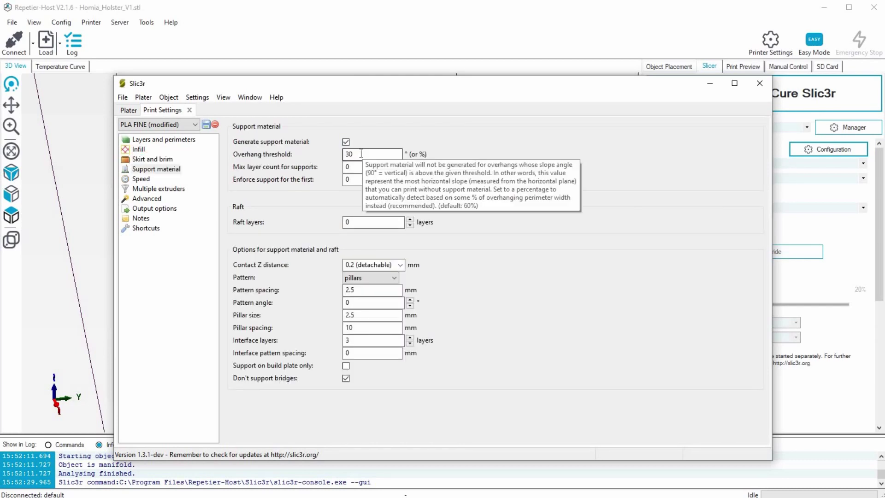
key(Tab)
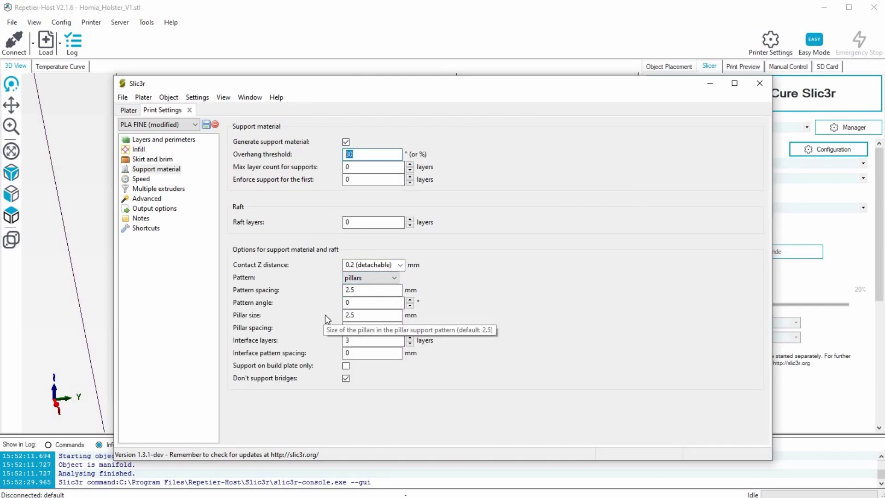
Set the minimum and bridge fan speeds to 75% in the filament cooling settings.
click(140, 179)
scroll(443, 357, up, 5)
click(147, 199)
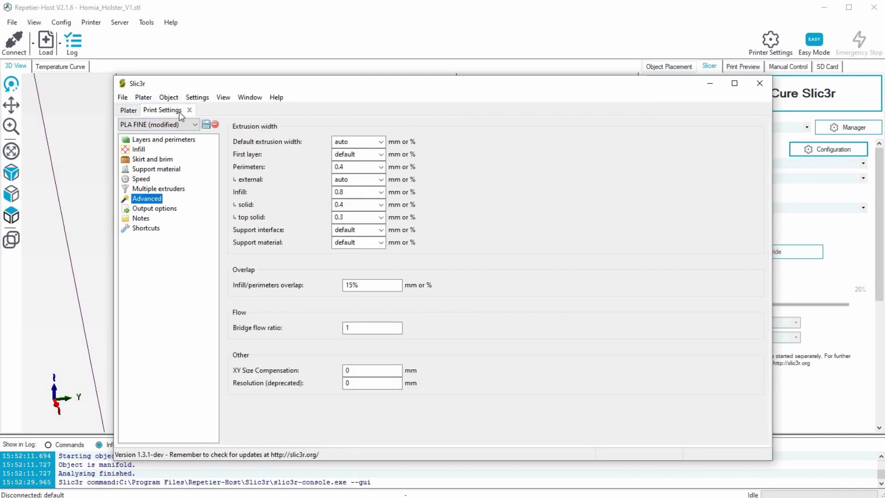
click(221, 121)
click(140, 149)
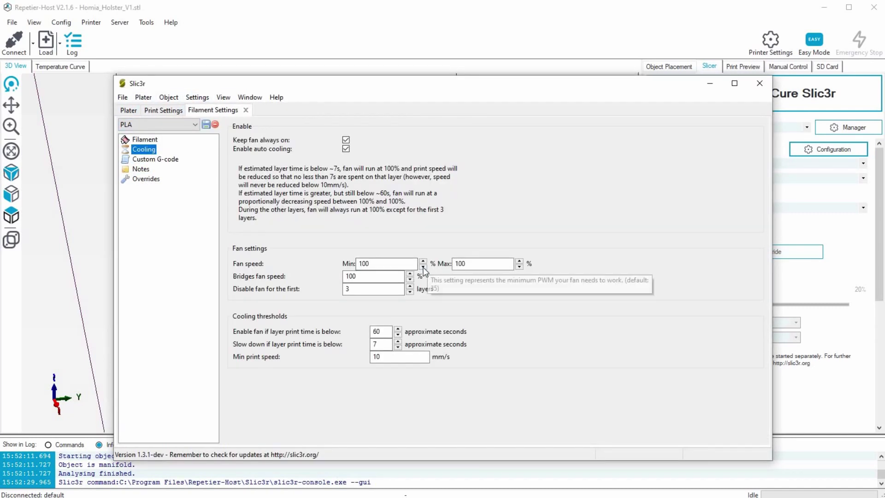
text(75)
double_click(364, 276)
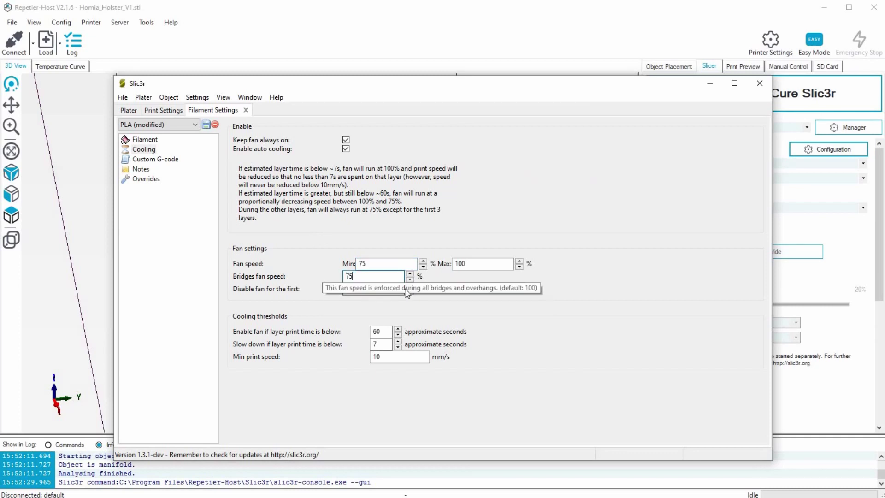
text(75)
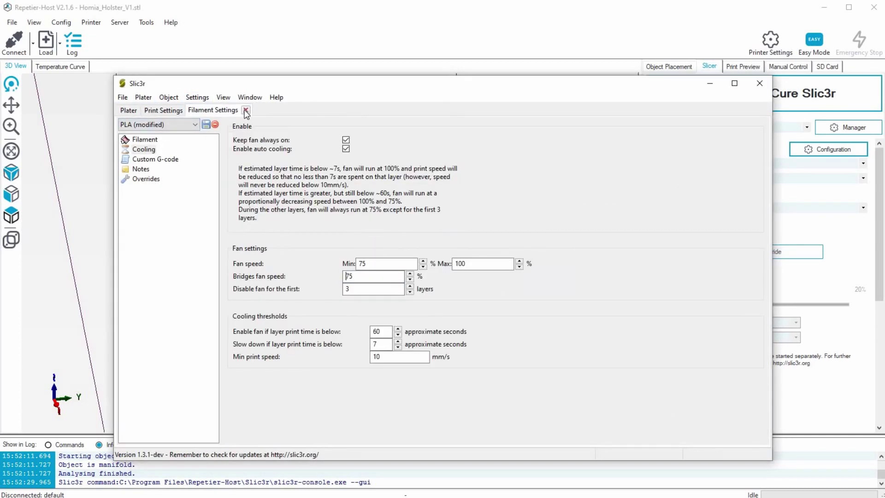
click(246, 110)
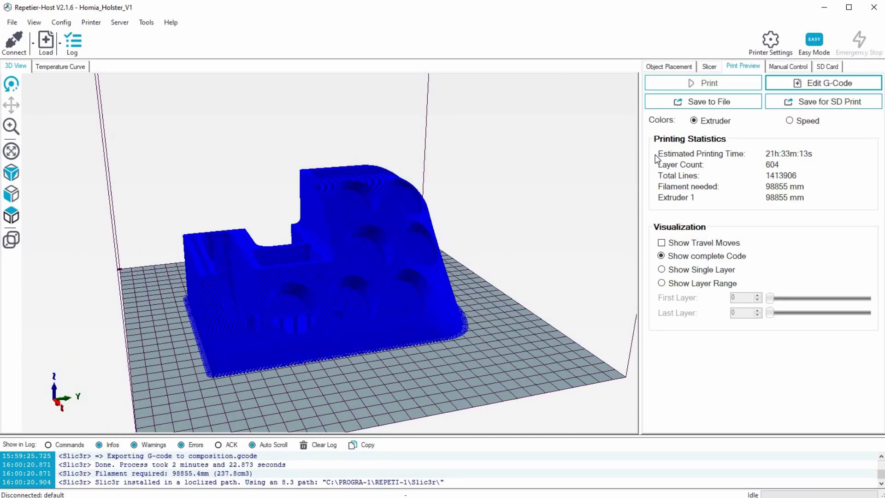
Limit the print preview to layers 0–286 and zoom in for a close angled view.
drag(295, 276, 415, 299)
click(662, 283)
drag(768, 312, 811, 313)
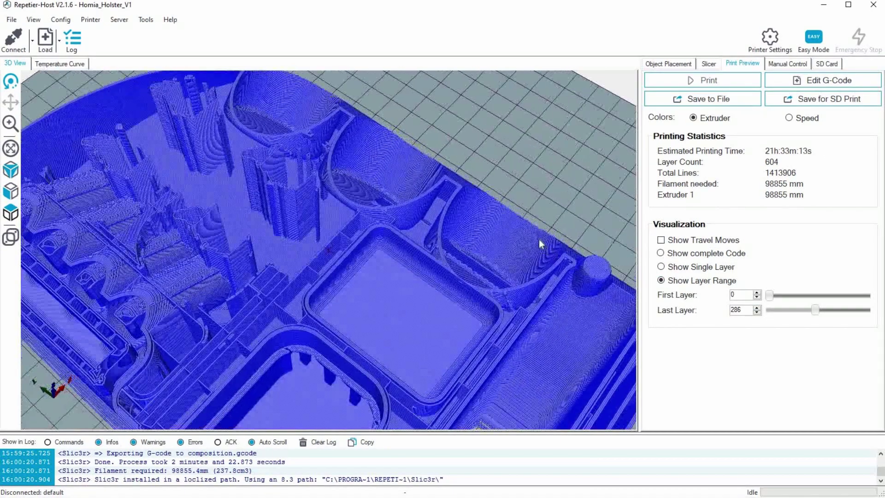
scroll(529, 244, up, 3)
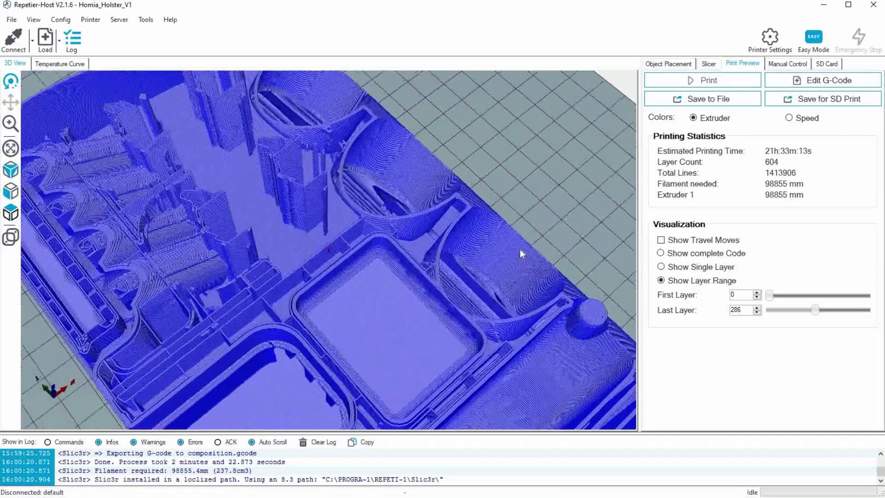
drag(519, 256, 370, 330)
scroll(449, 241, up, 5)
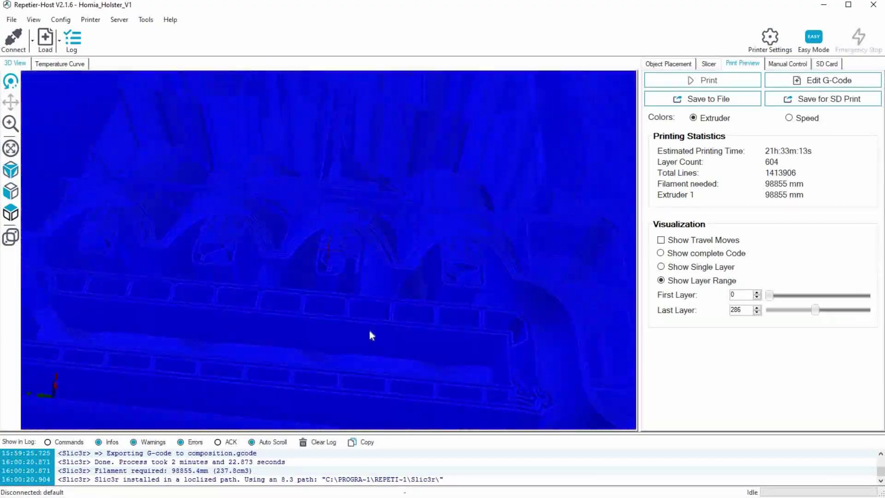